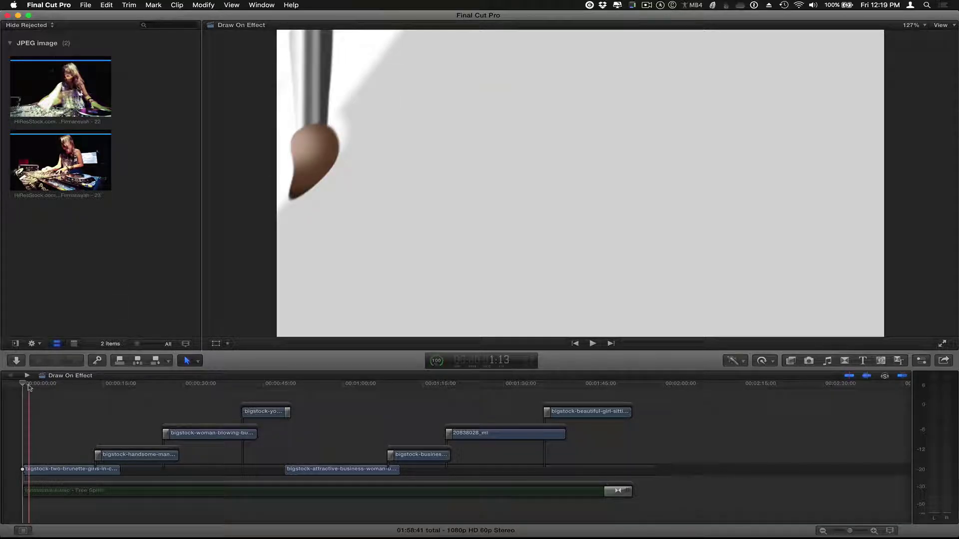
Play the project and preview the pencil-drawing and office clips between about 15 and 42 seconds.
key(space)
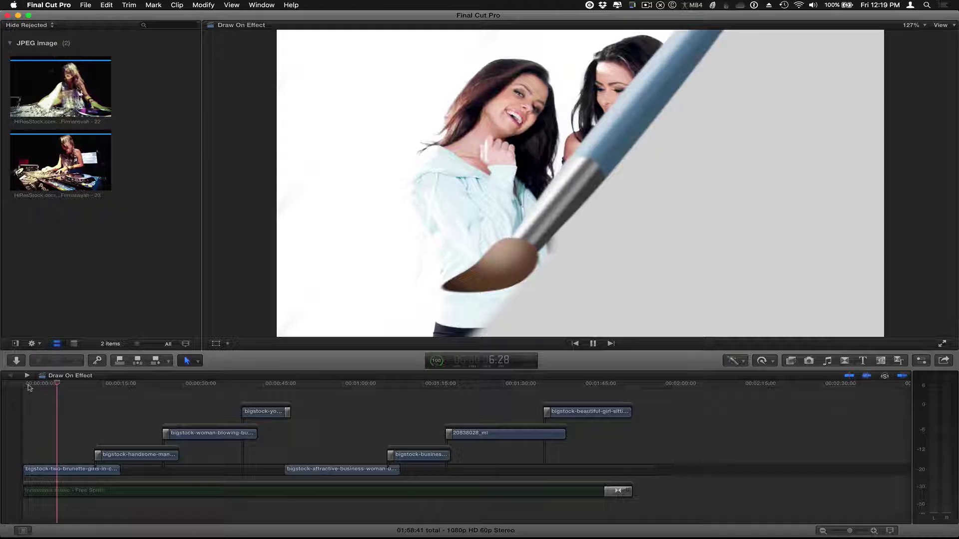
click(106, 384)
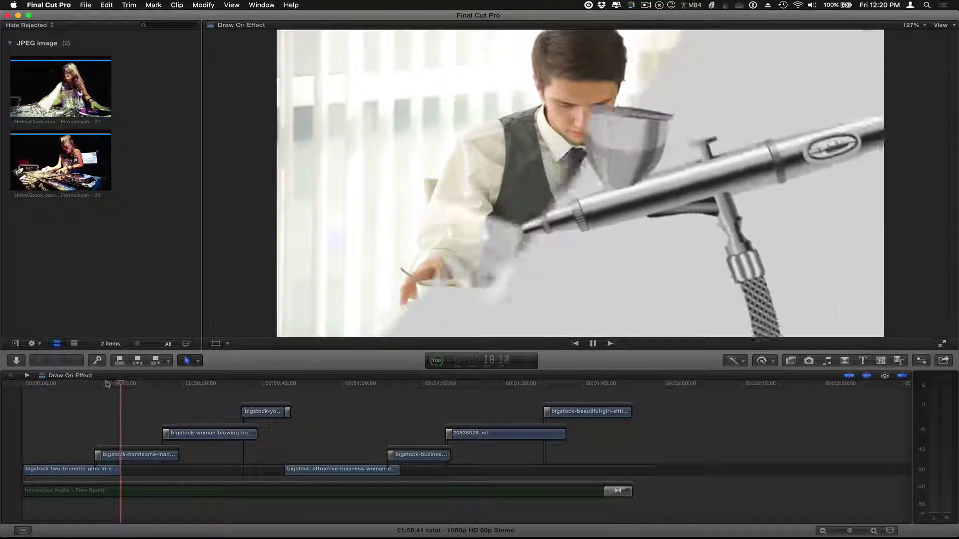
click(175, 384)
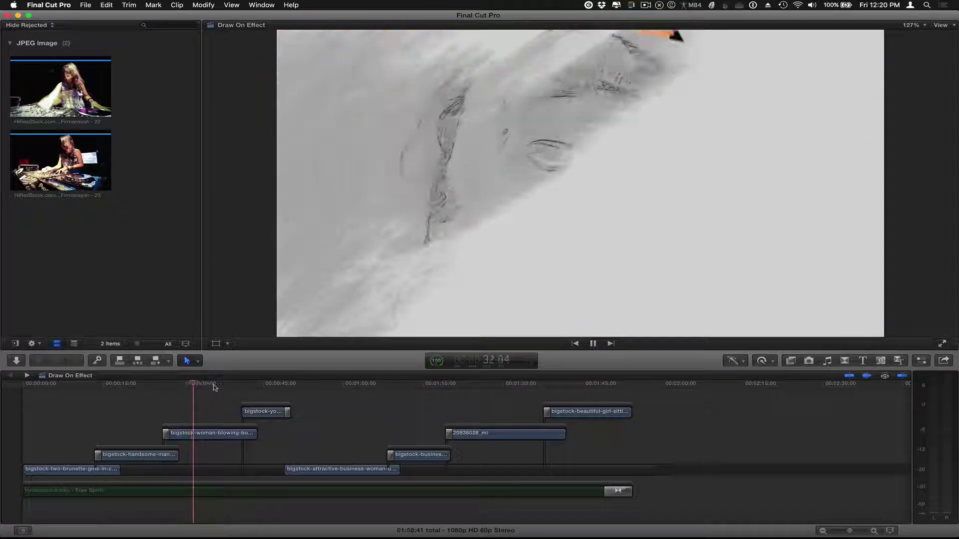
click(215, 385)
click(252, 386)
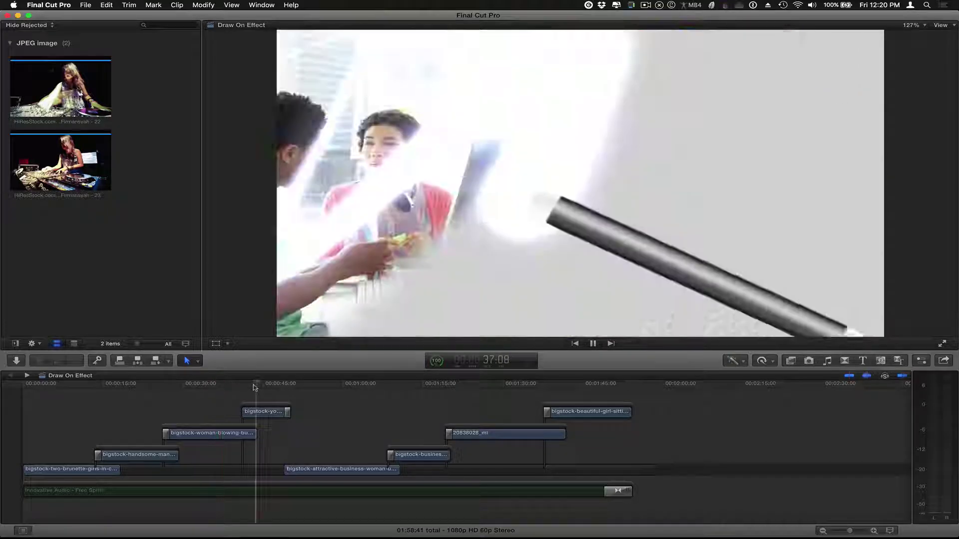
click(216, 386)
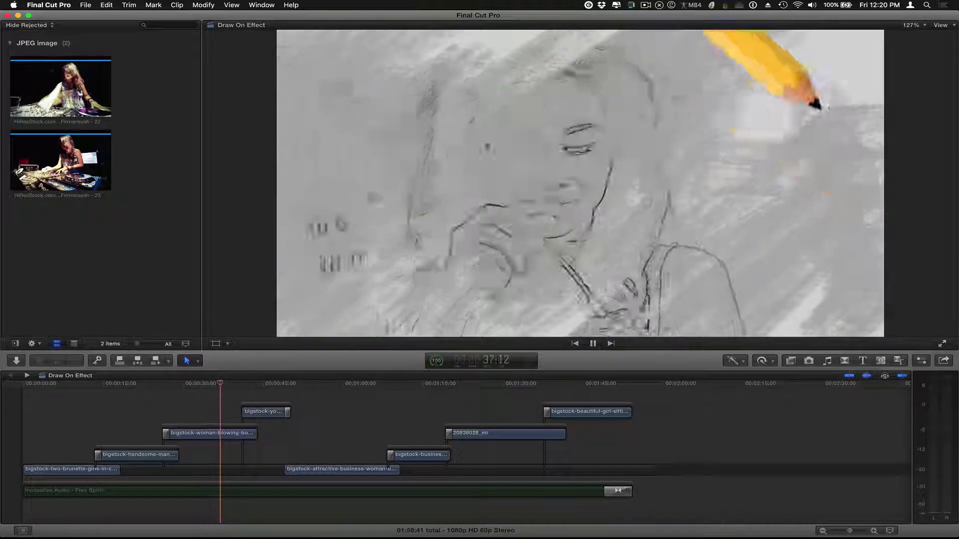
Replay the pencil drawing from about 31 seconds, then select the top-lane office team clip and stop playback.
click(193, 385)
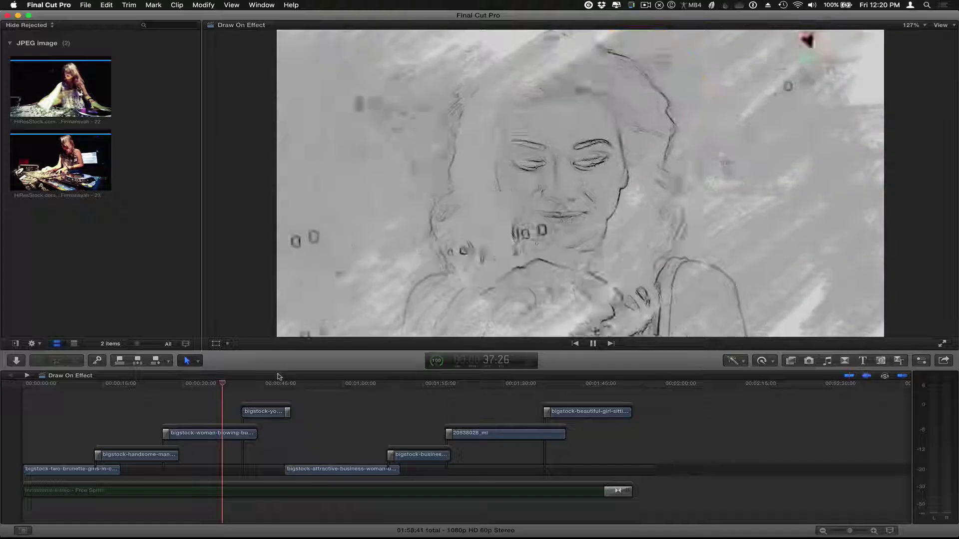
click(257, 385)
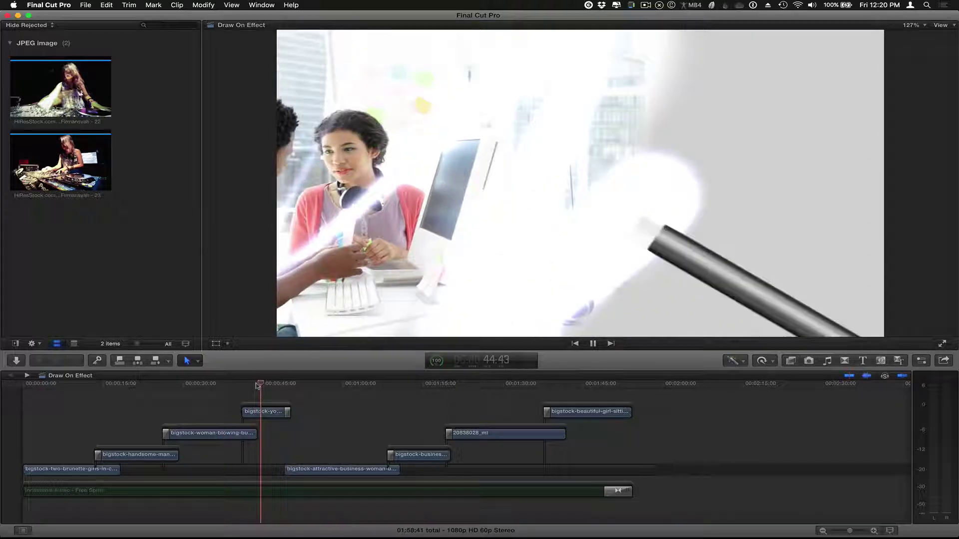
click(260, 411)
key(space)
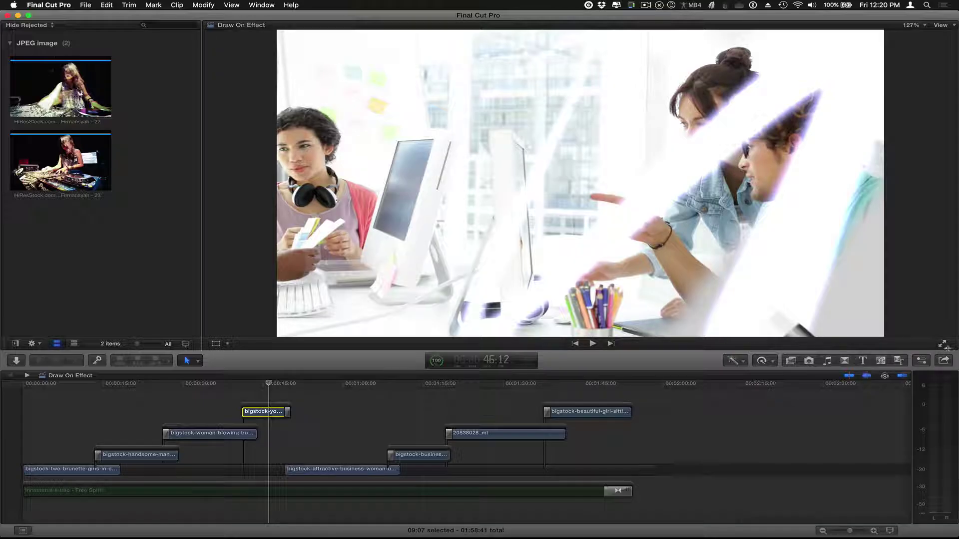
Show the Inspector and select the business-woman clip from about 43 seconds.
key(super+4)
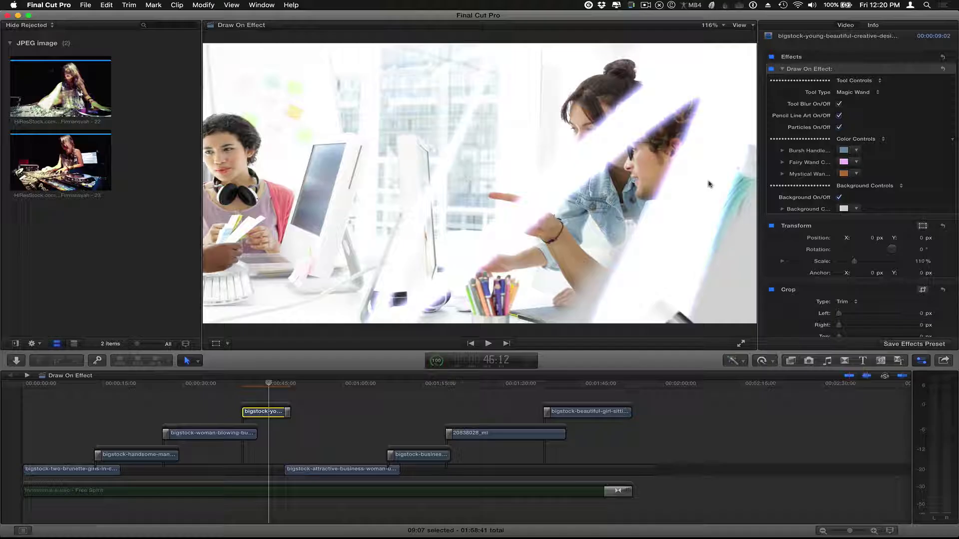
click(256, 385)
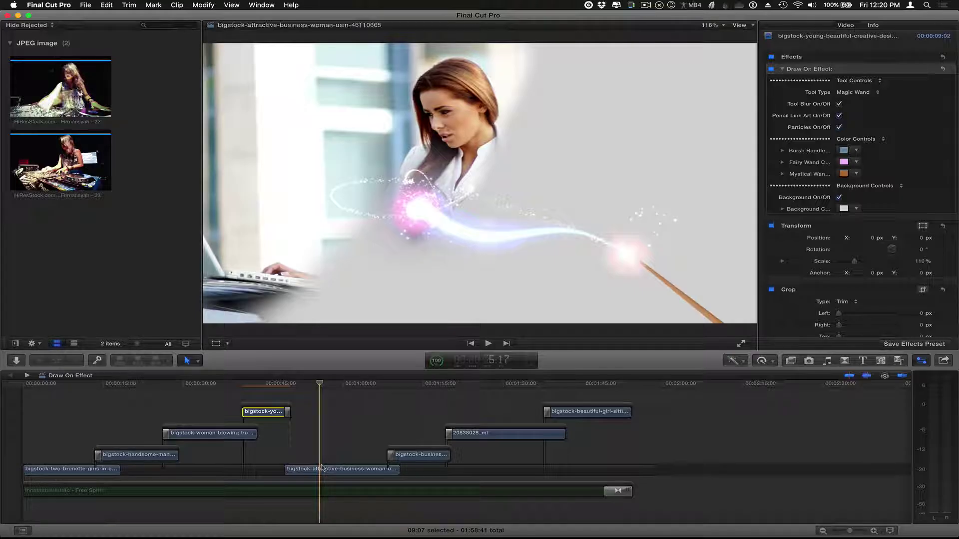
click(323, 468)
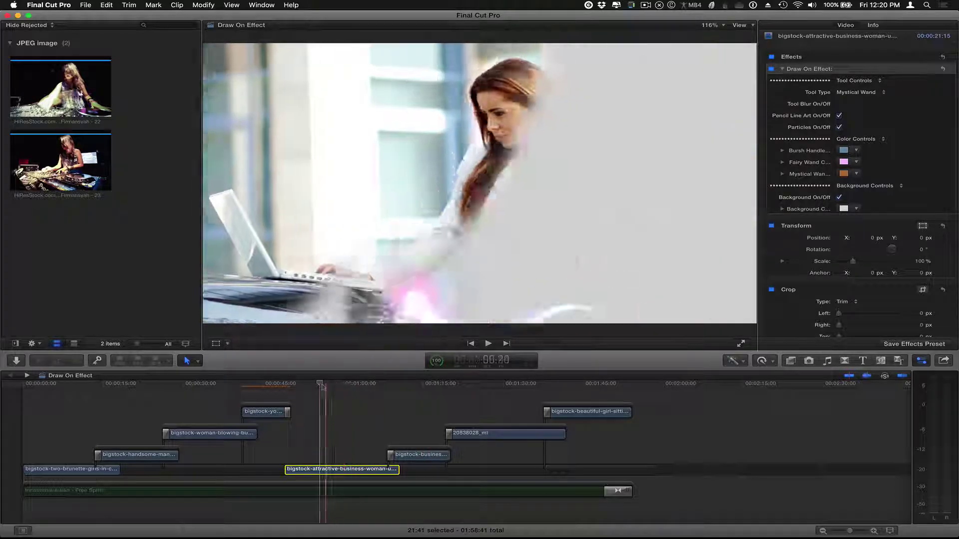
At about 56 seconds, switch the Mystical Wand particles off and back on.
click(324, 386)
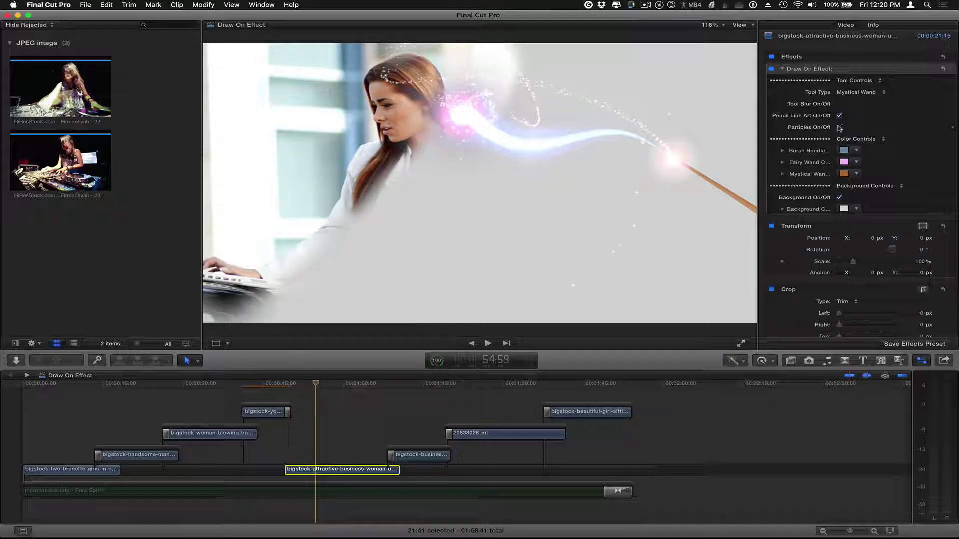
click(839, 127)
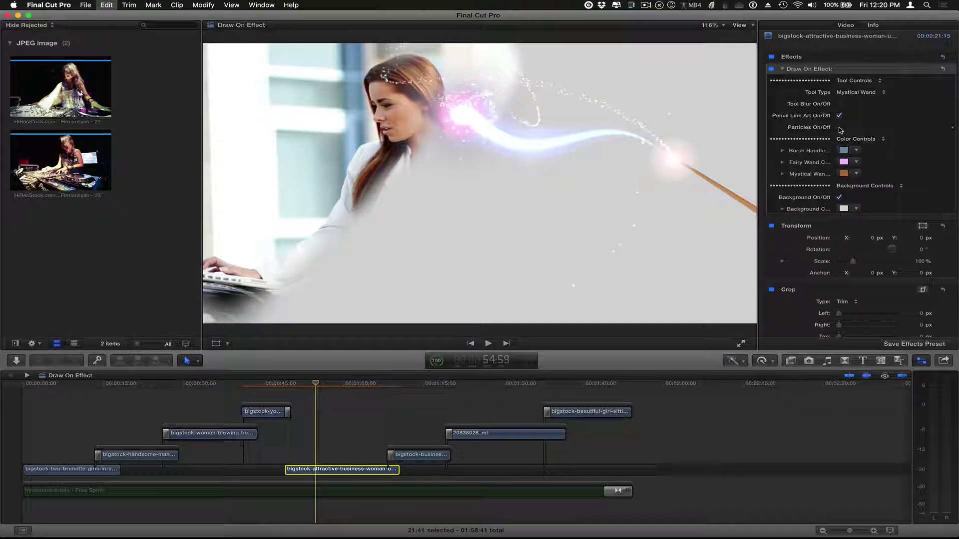
click(840, 127)
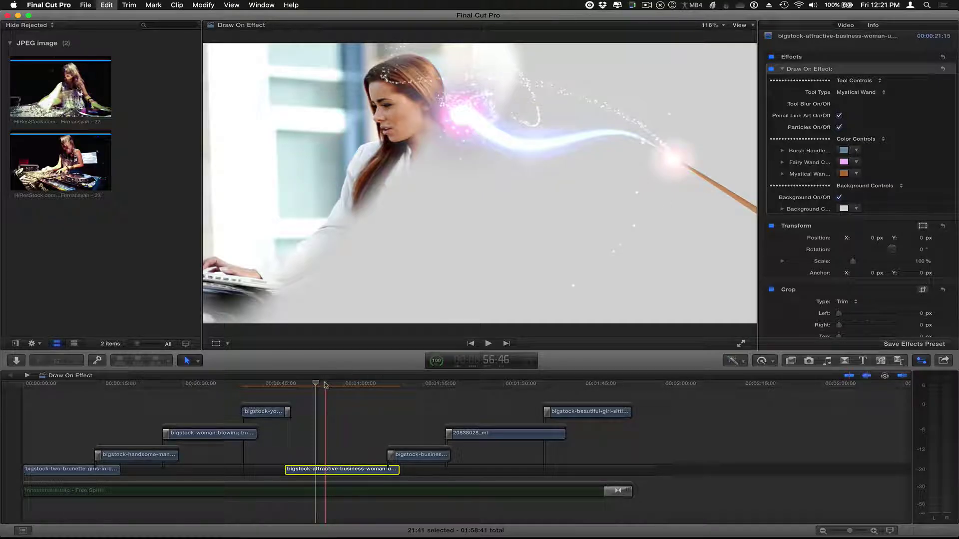
Reselect the top-lane office team clip and play the project from about 1:13.
key(cmd+Left)
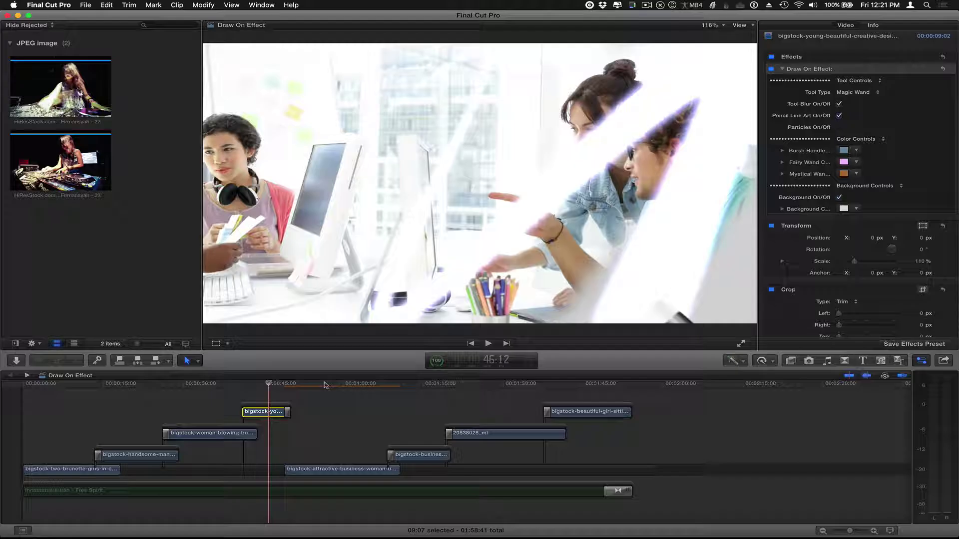
key(cmd+z)
key(cmd+z)
key(cmd+z)
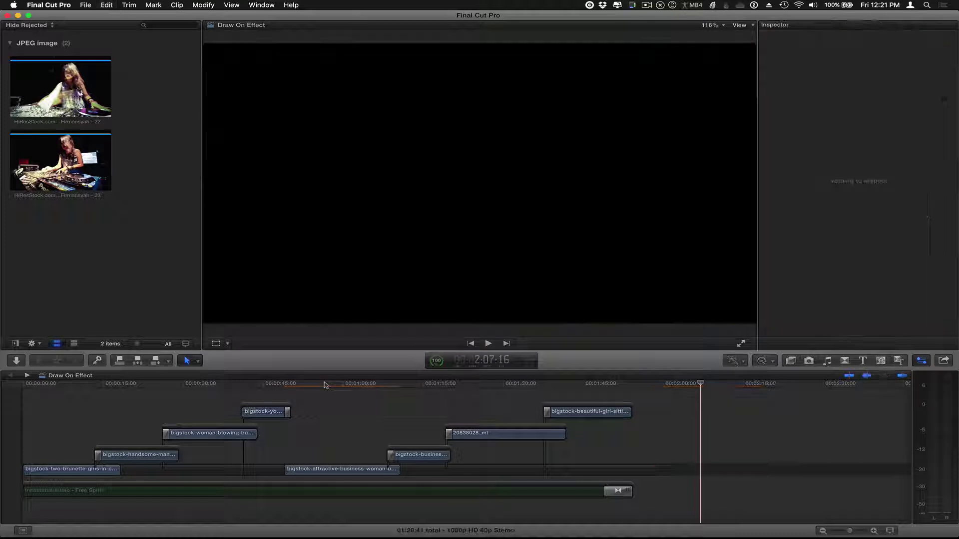
key(cmd+shift+z)
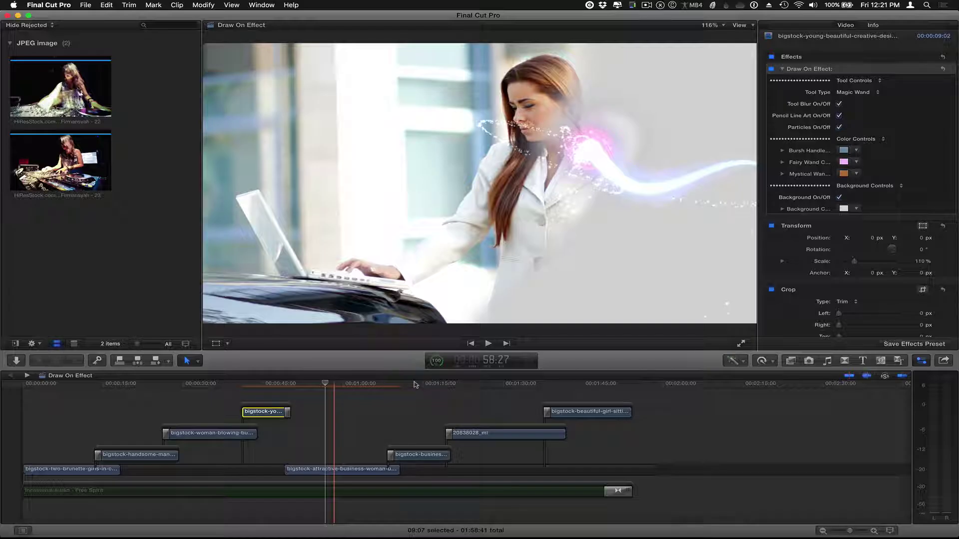
click(414, 385)
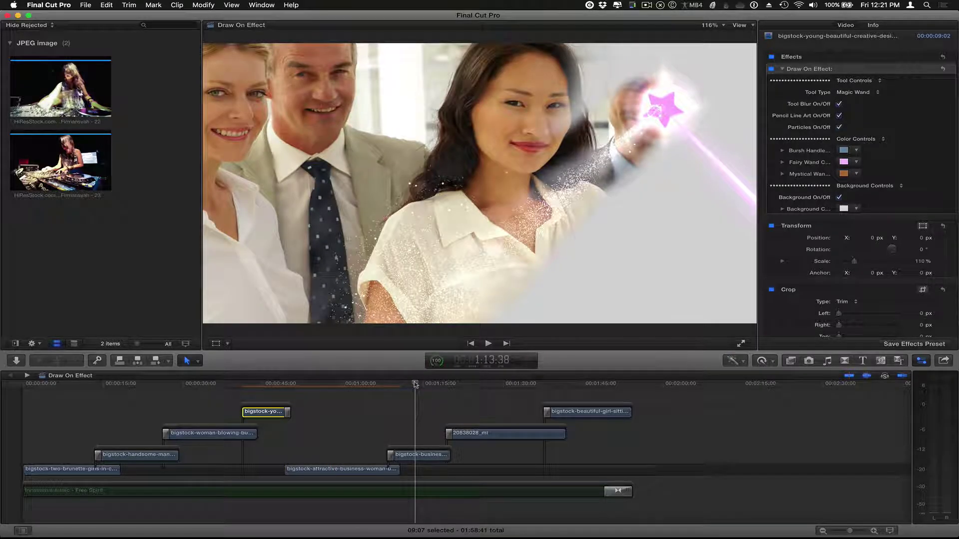
key(space)
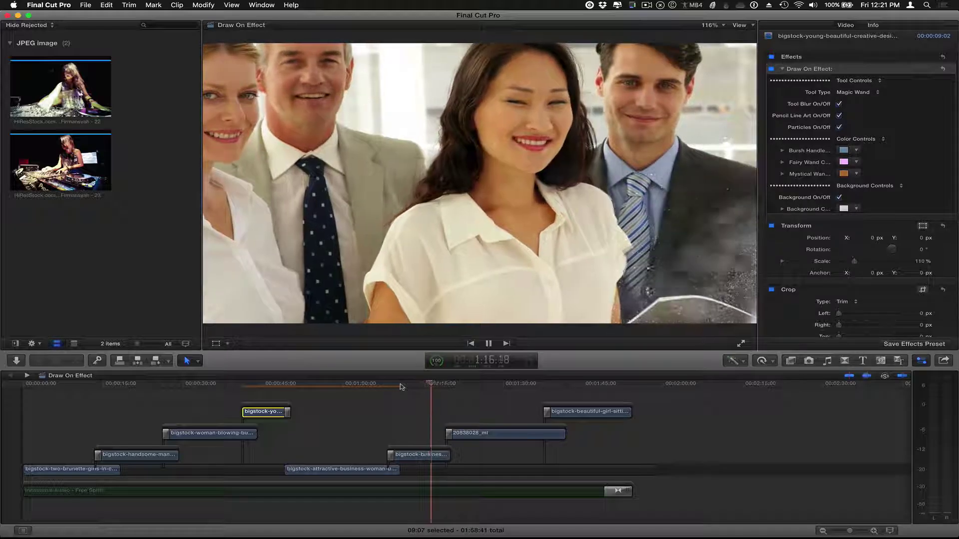
click(459, 384)
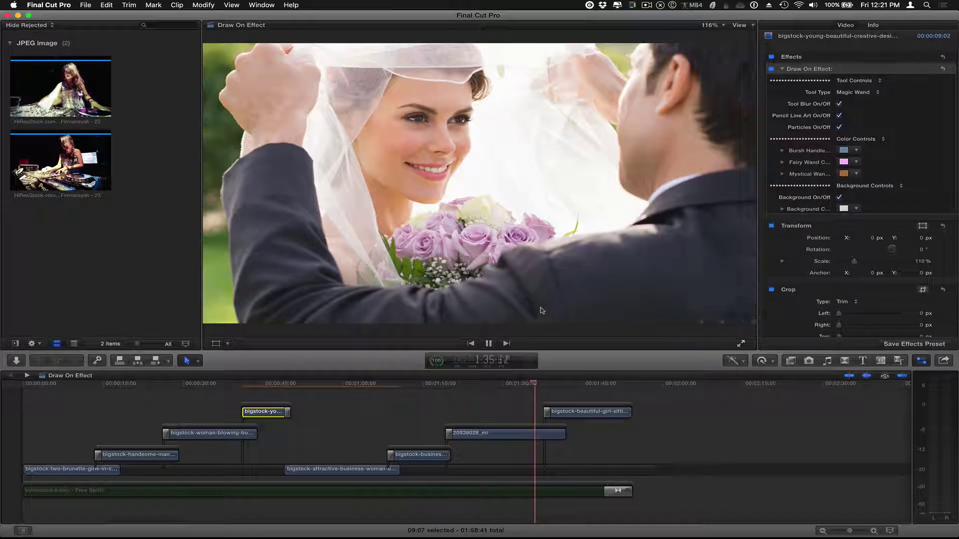
key(space)
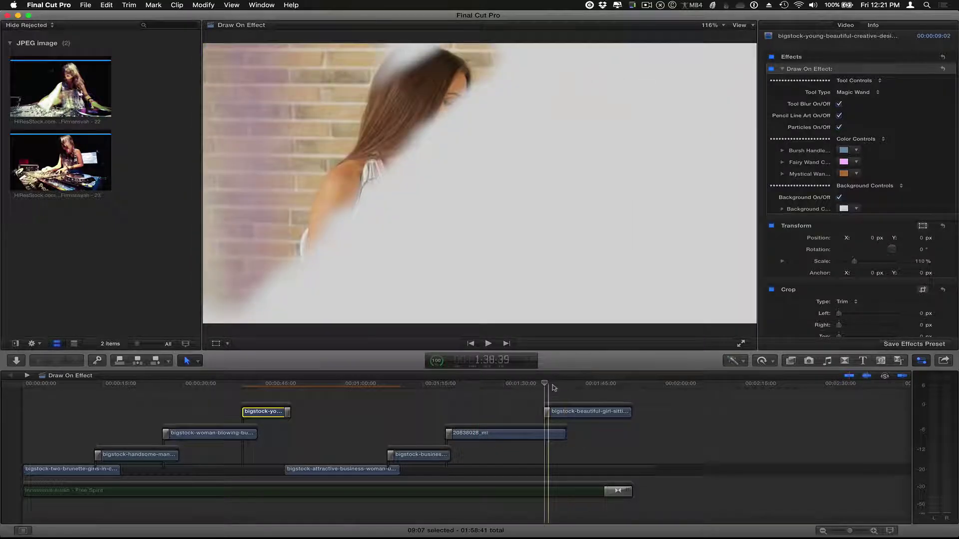
key(space)
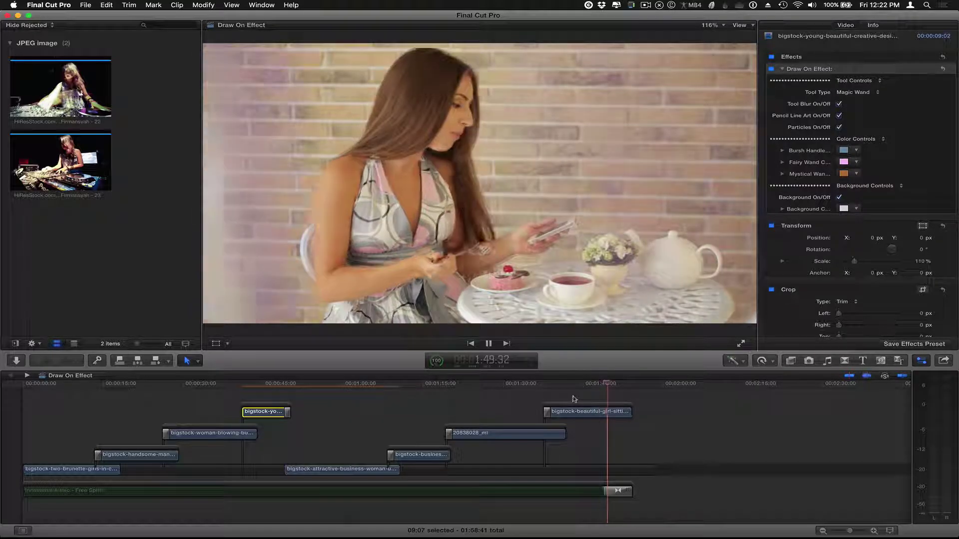
key(space)
Park the playhead at 1:44, then return near the start and select the woman-blowing-bubbles clip.
click(577, 383)
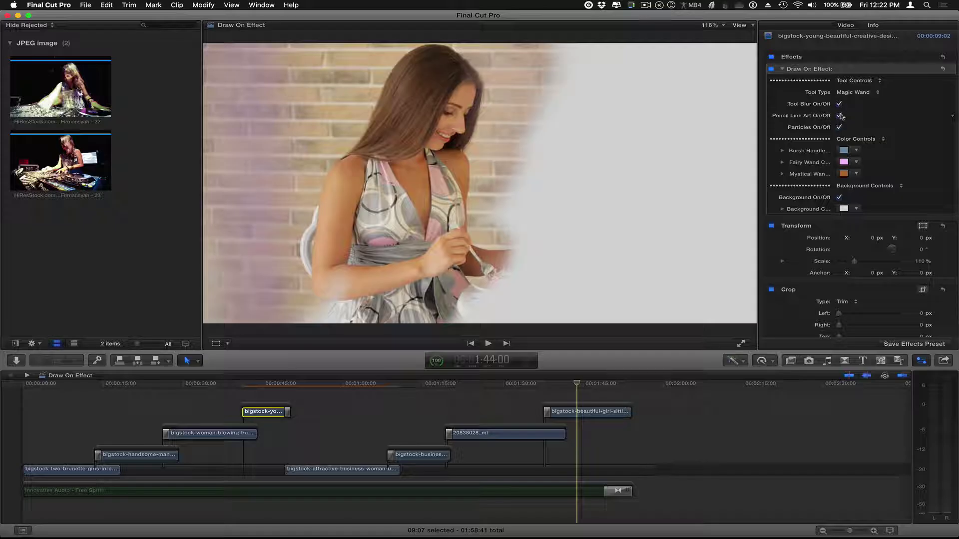
click(60, 383)
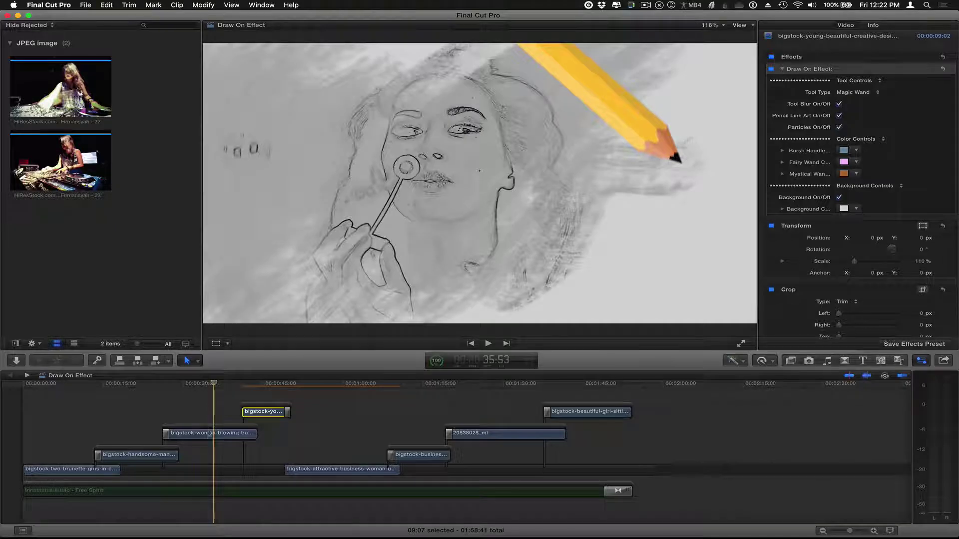
click(210, 434)
Turn particles off, toggle pencil line art off and back on, and scrub back to about 4 seconds.
click(839, 127)
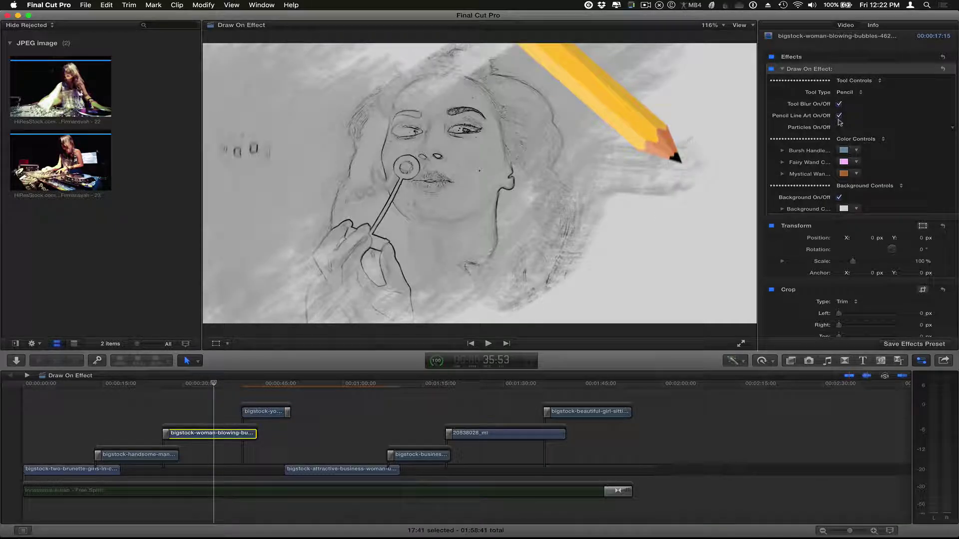
click(839, 117)
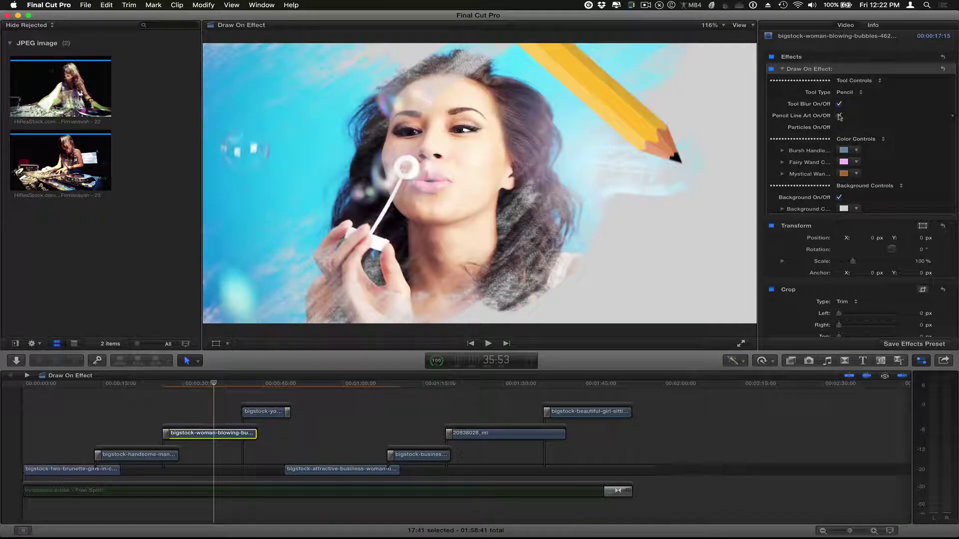
click(840, 116)
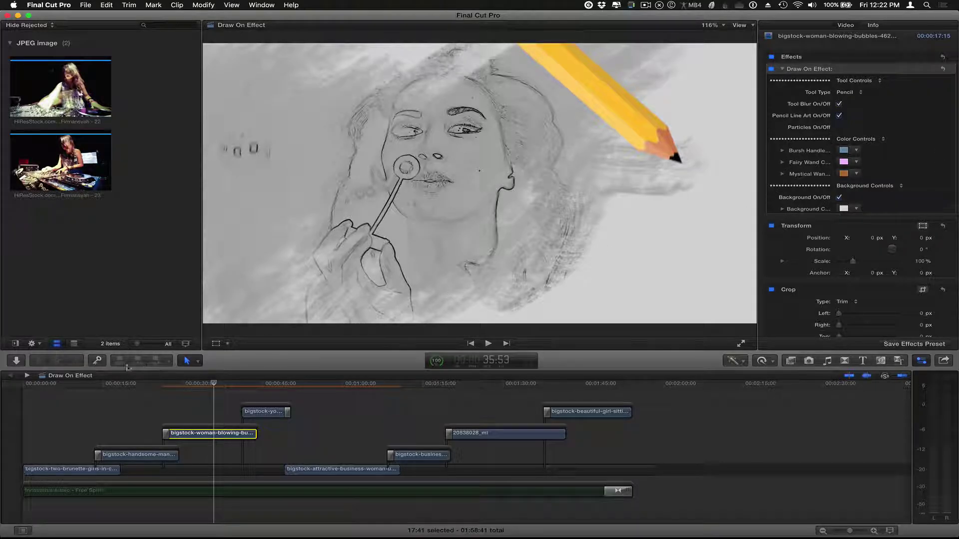
drag(54, 386, 45, 384)
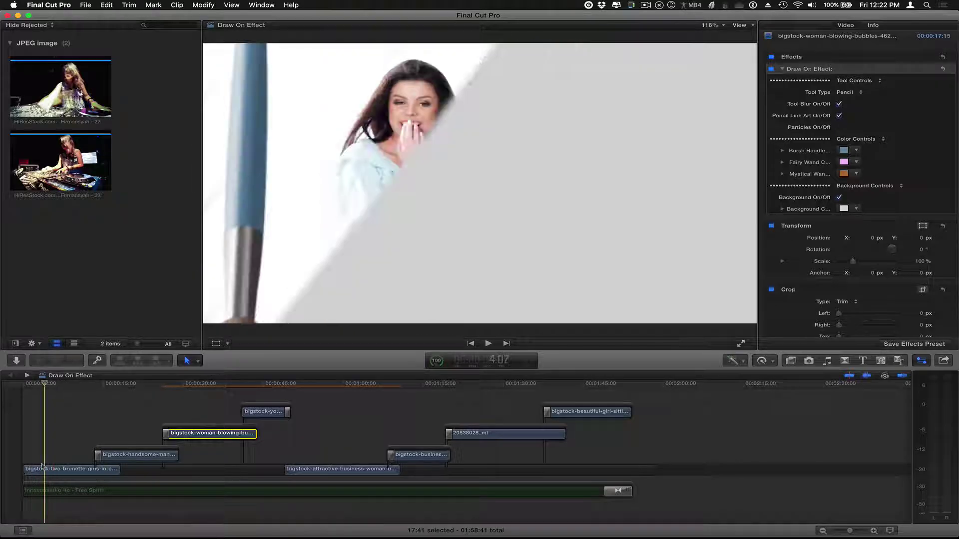
Set the two-brunette-girls clip's brush handle colour to crimson.
click(56, 469)
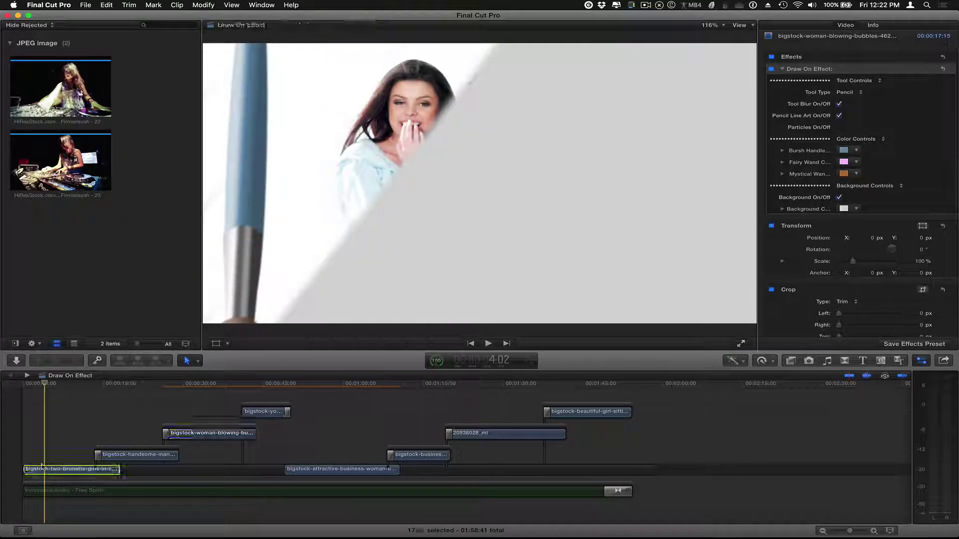
click(844, 150)
click(183, 237)
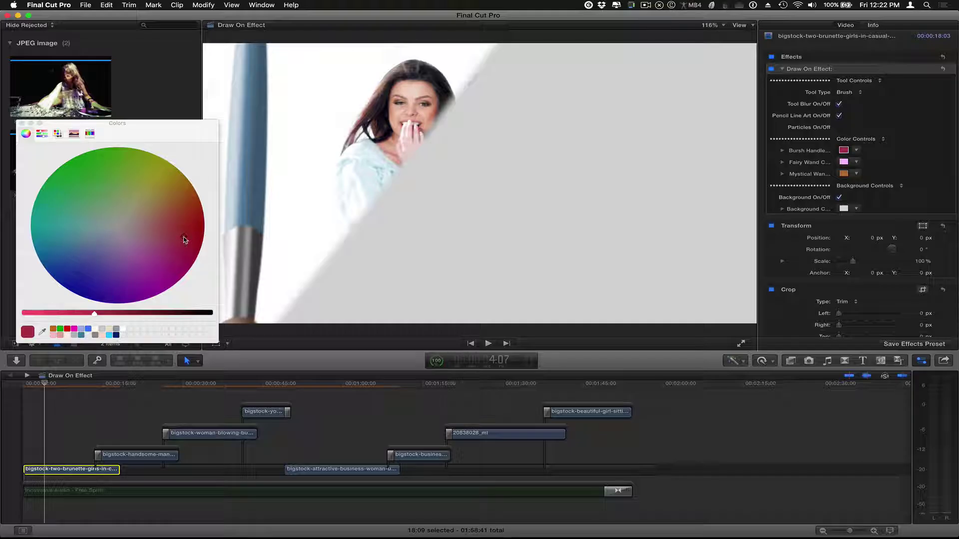
click(21, 124)
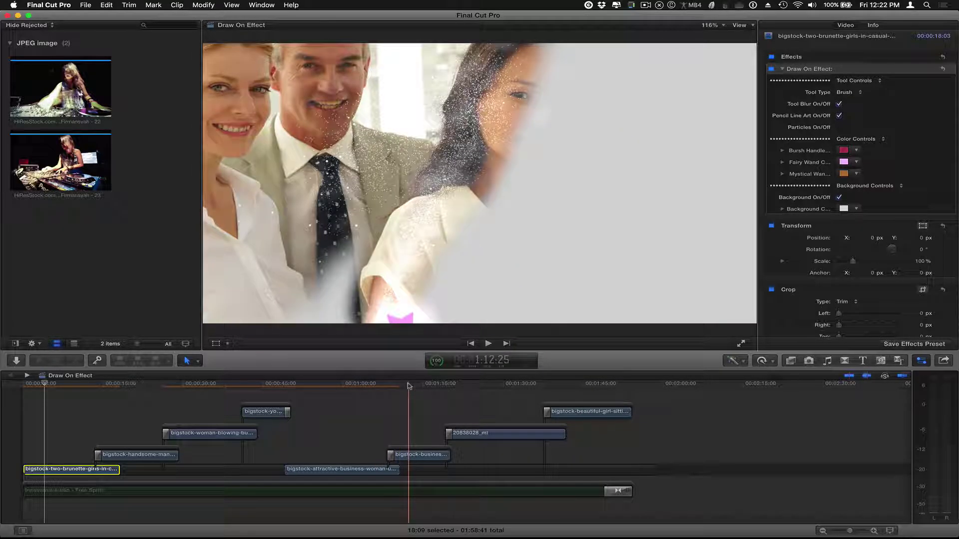
click(418, 383)
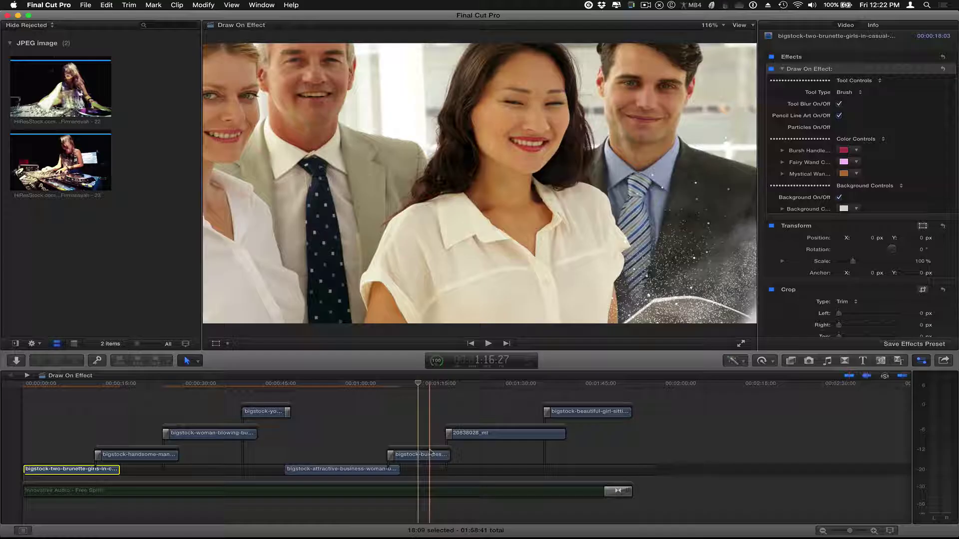
Set the business-team clip's Fairy Wand colour to cyan, after trying red and green.
click(424, 456)
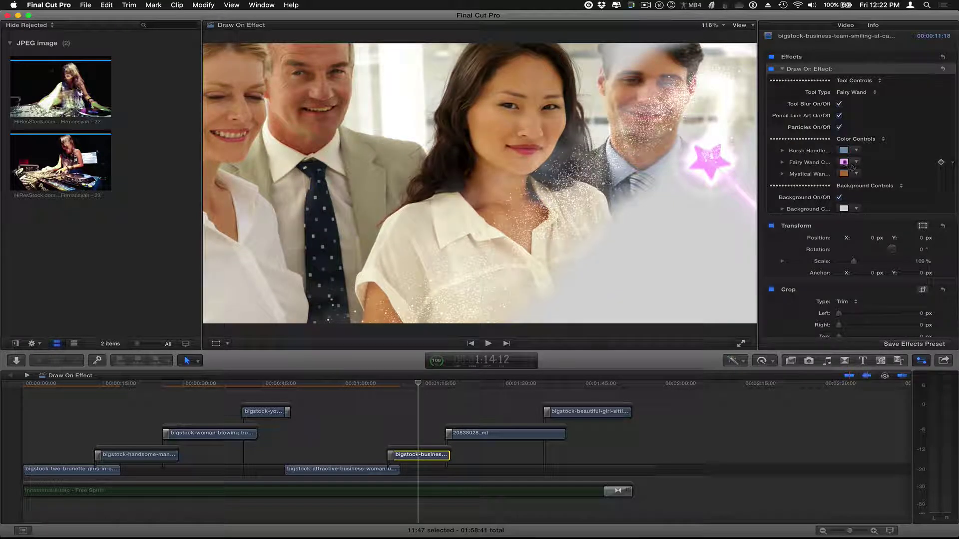
click(845, 162)
click(176, 227)
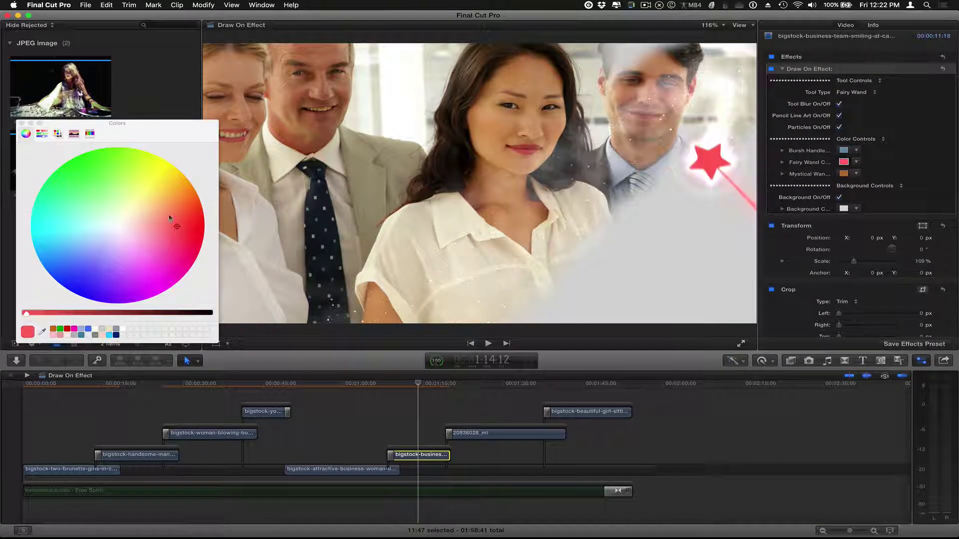
click(73, 207)
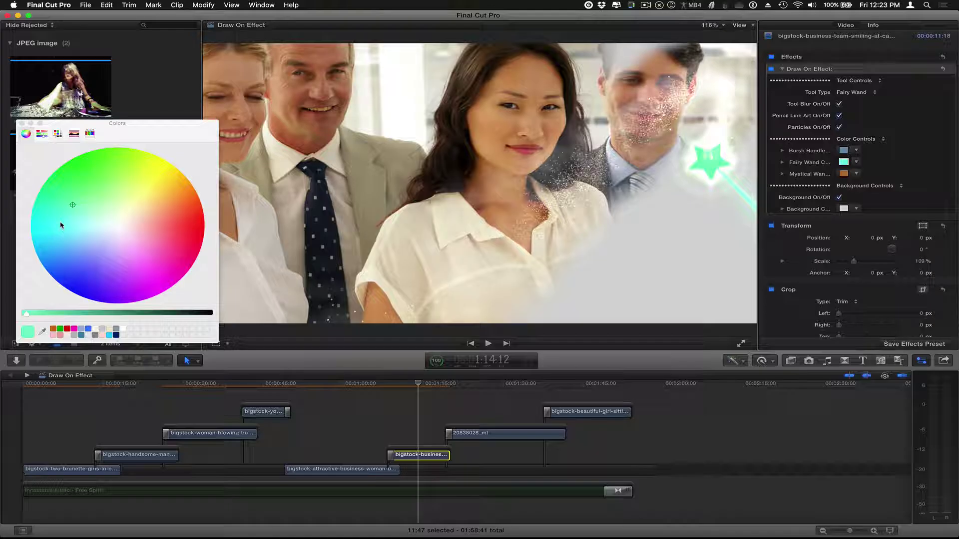
click(60, 222)
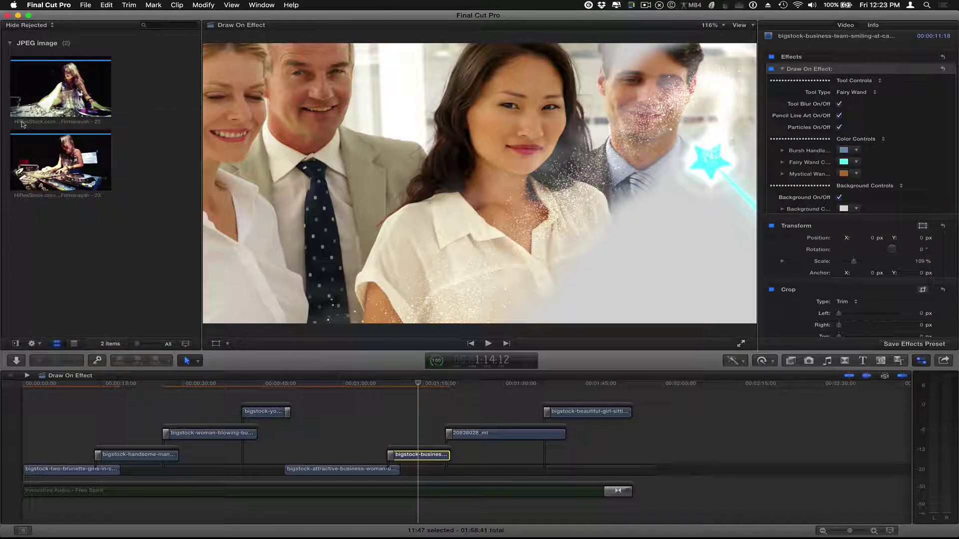
click(306, 390)
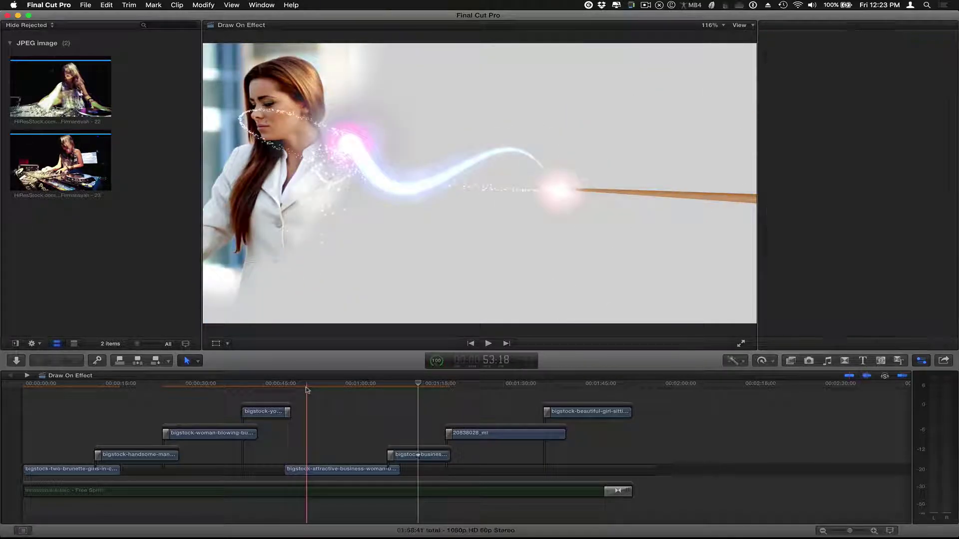
Make the business-woman clip's Mystical Wand red and switch its background off.
click(311, 469)
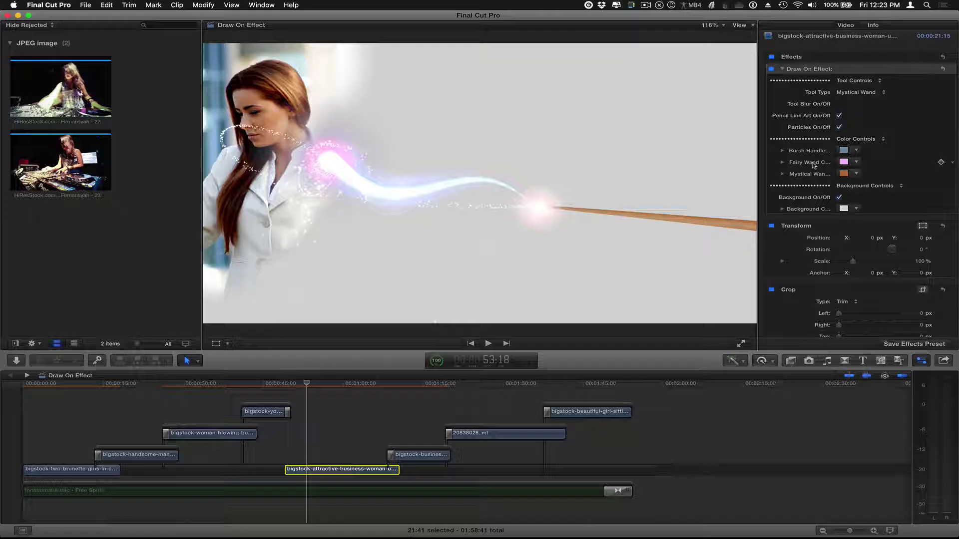
click(844, 173)
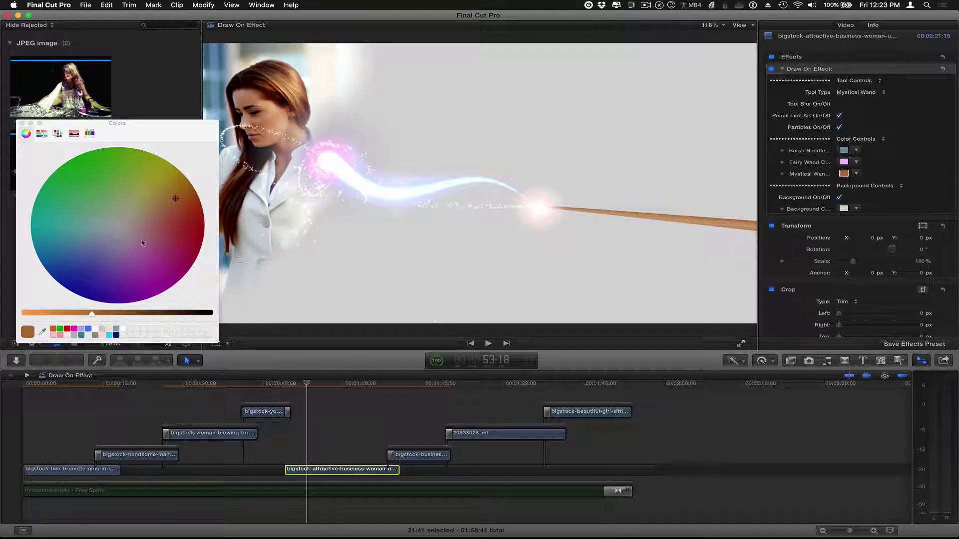
click(176, 231)
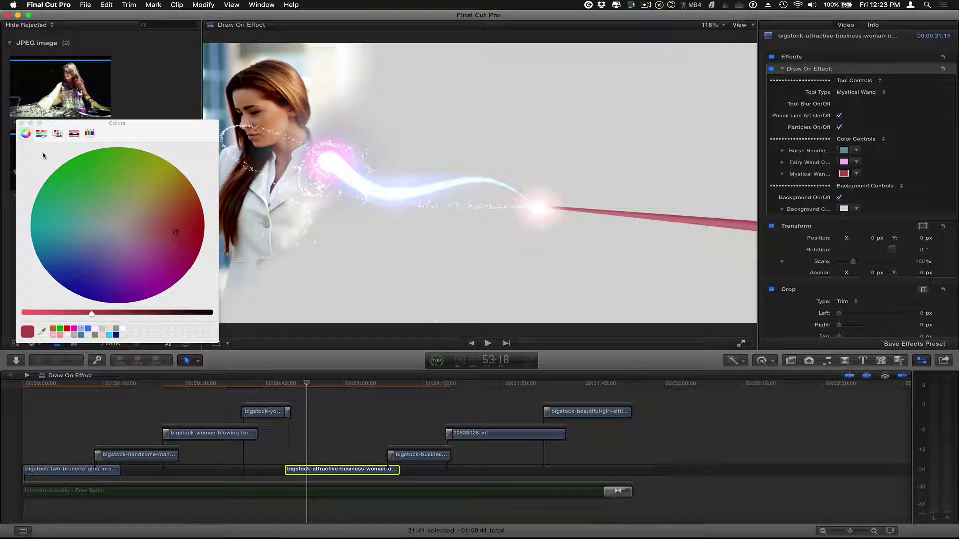
click(22, 122)
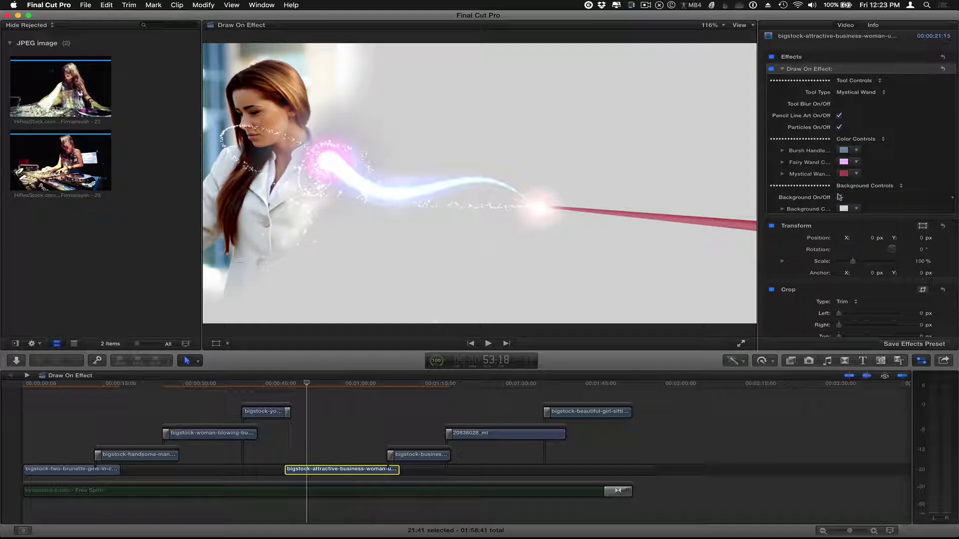
click(840, 198)
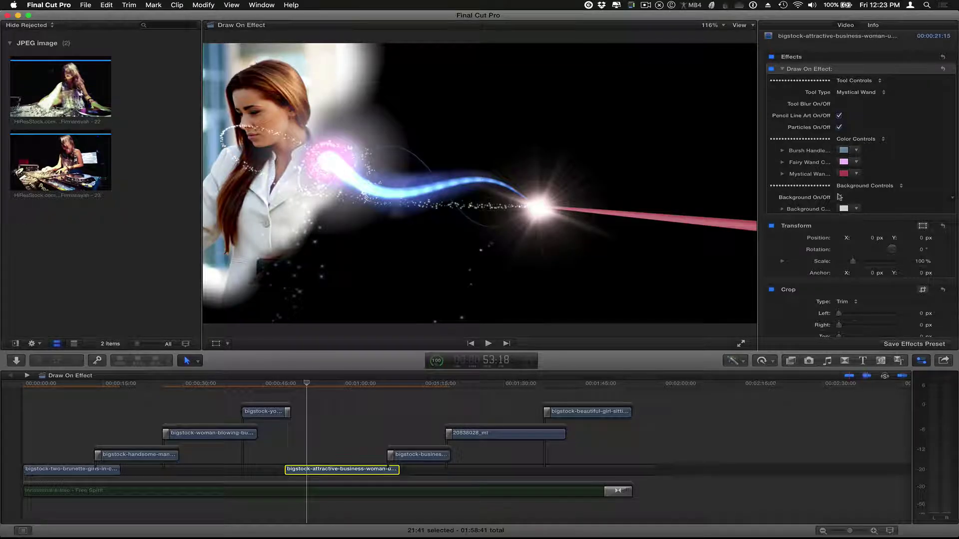
Toggle the effect's Background On/Off a few times, leaving it on.
click(840, 197)
click(839, 197)
click(839, 198)
Set the background colour to bright green, after trying red and yellow.
click(843, 208)
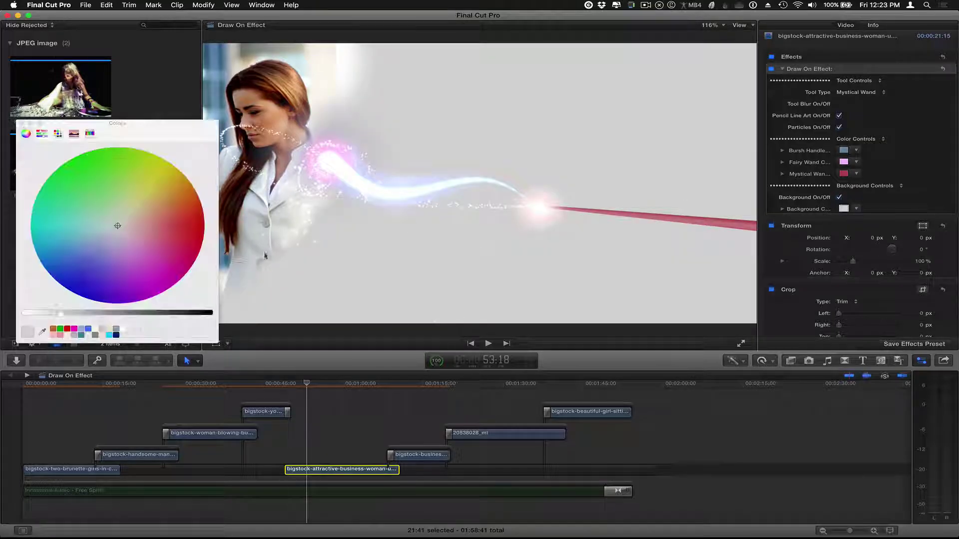
click(194, 231)
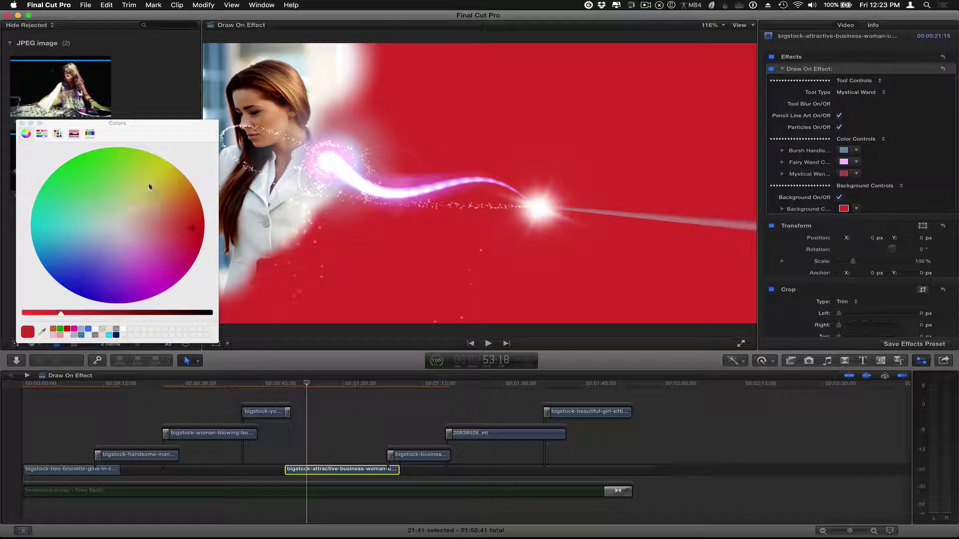
click(149, 184)
click(75, 177)
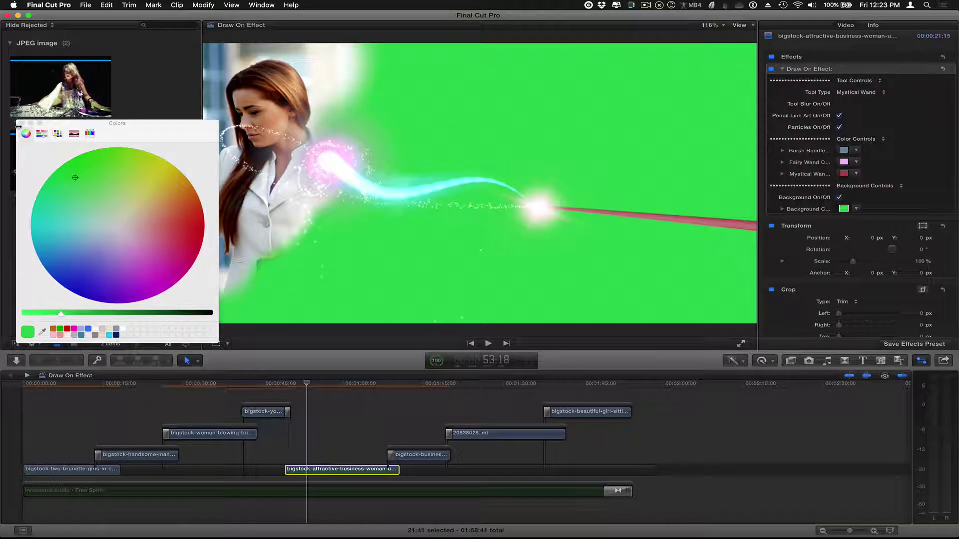
click(20, 123)
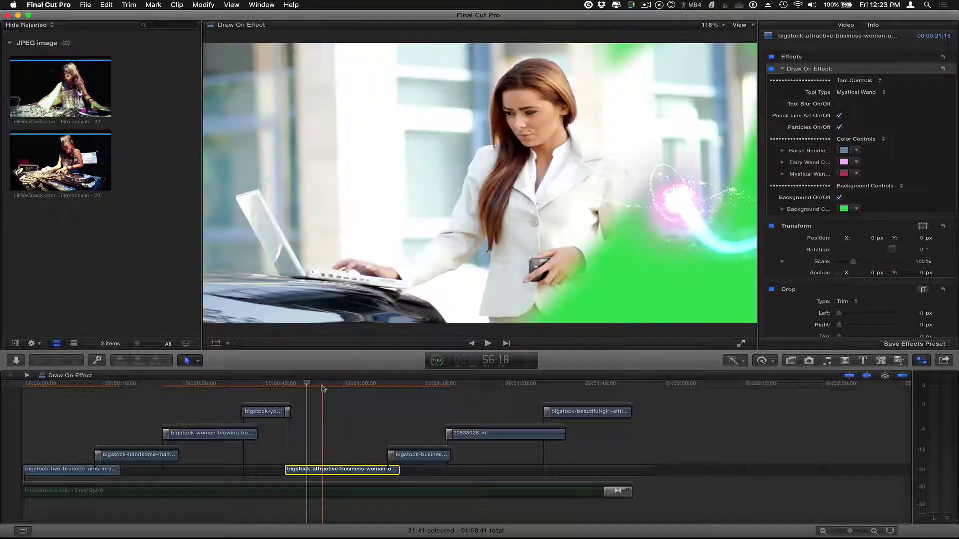
Scrub through the green-background wand reveal, then advance the 20838028_ml pencil sketch to about 1:27.
click(325, 385)
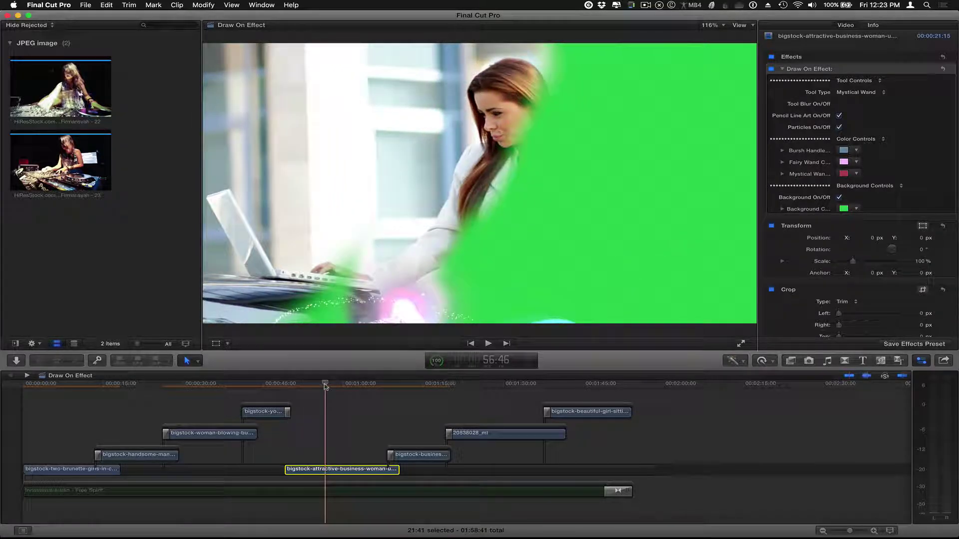
drag(326, 386, 317, 386)
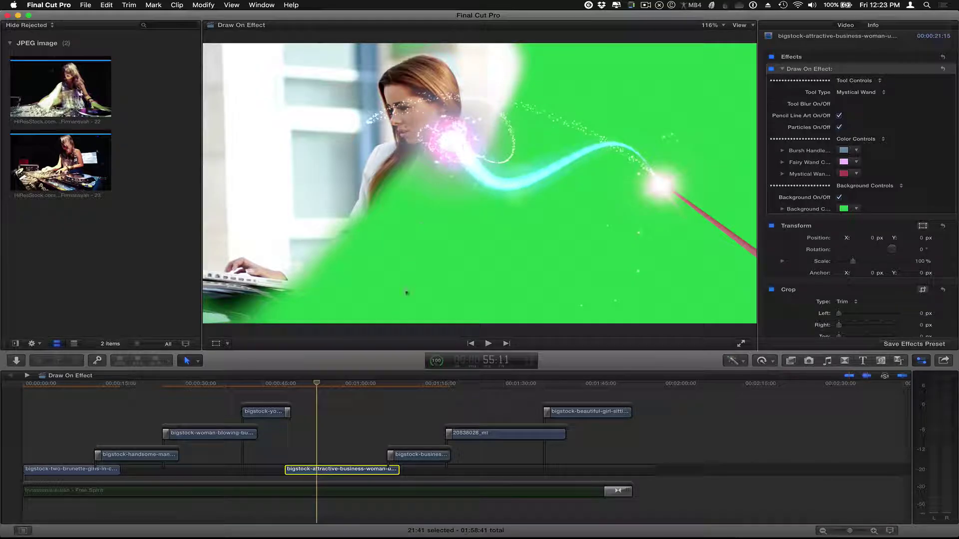
click(408, 384)
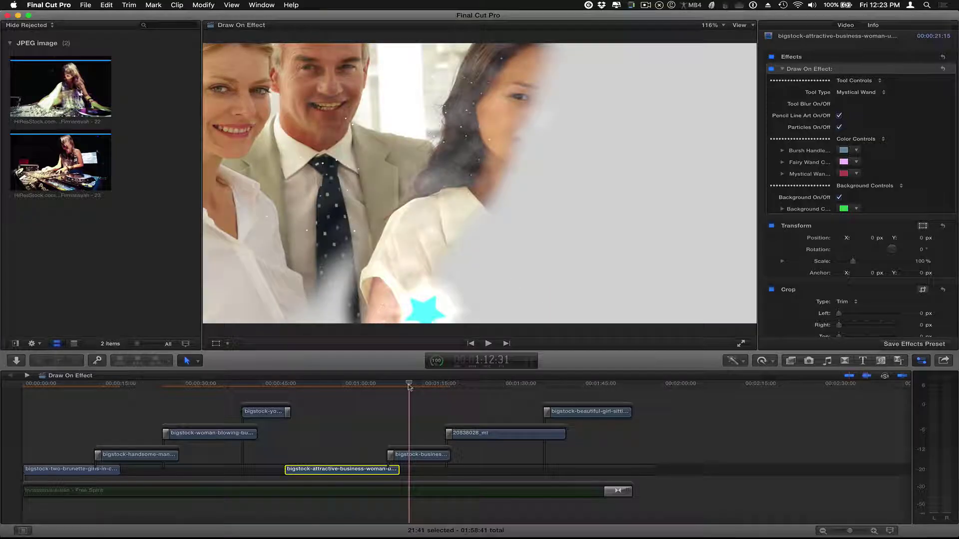
click(475, 390)
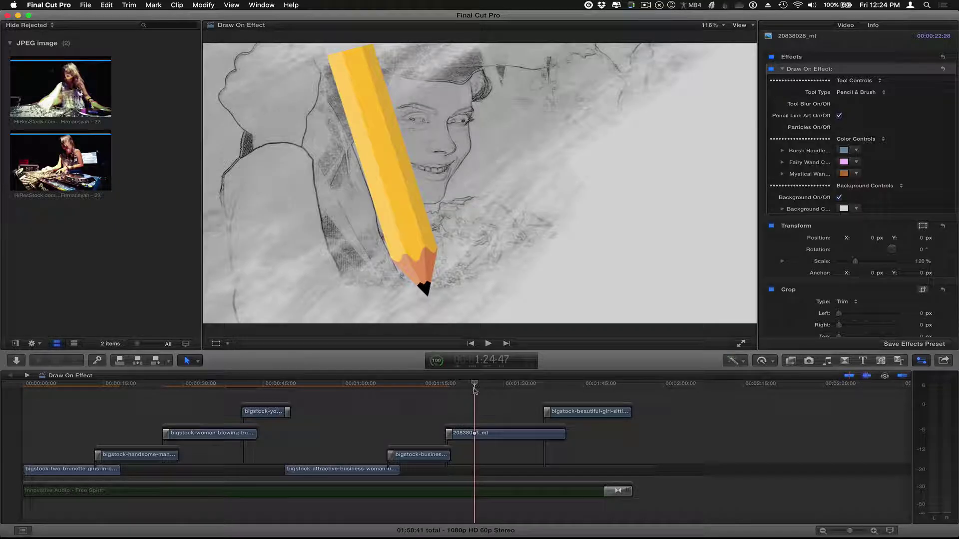
drag(475, 390, 490, 386)
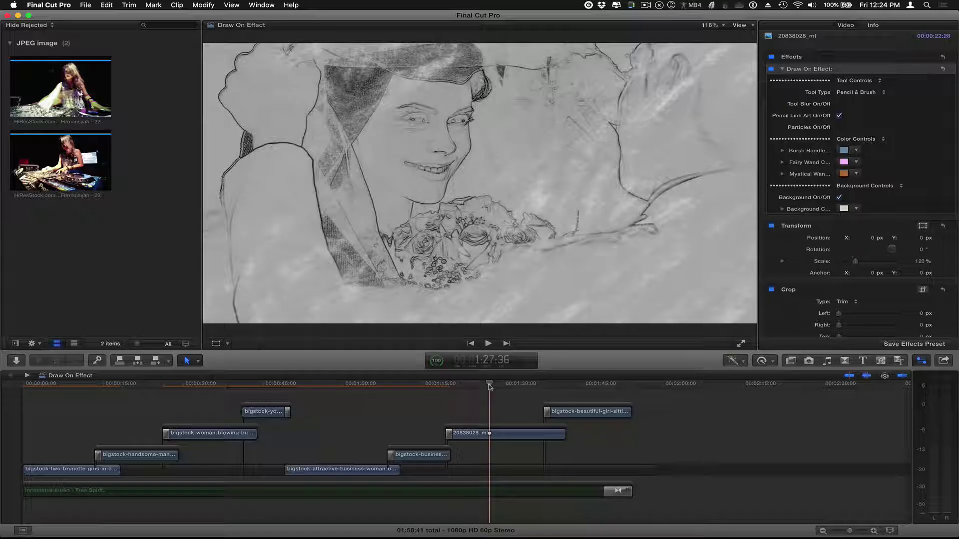